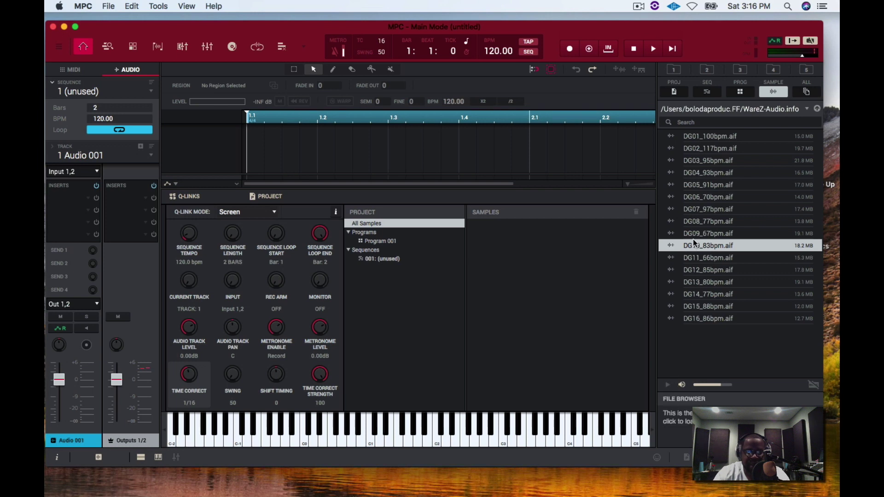
Place the DG10_83bpm.aif sample at the start of the Audio 001 track and set the sequence tempo to 83 BPM.
left_click_drag(692, 248, 253, 154)
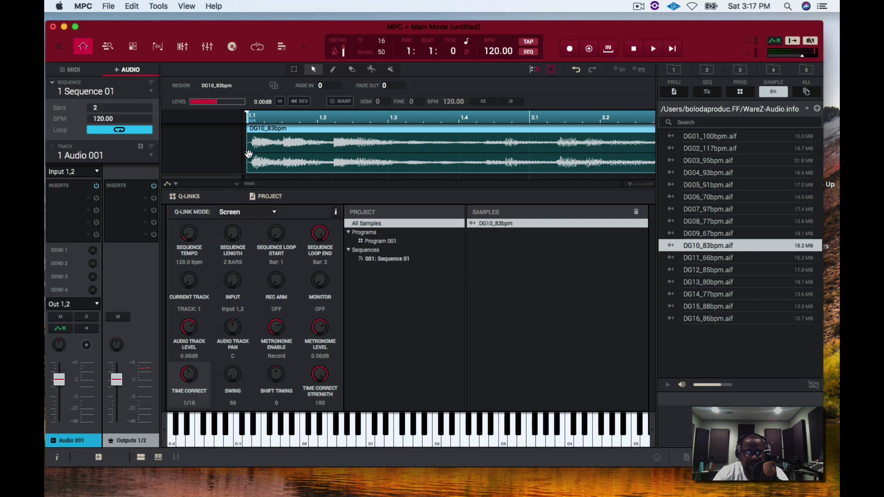
left_click_drag(251, 164, 251, 142)
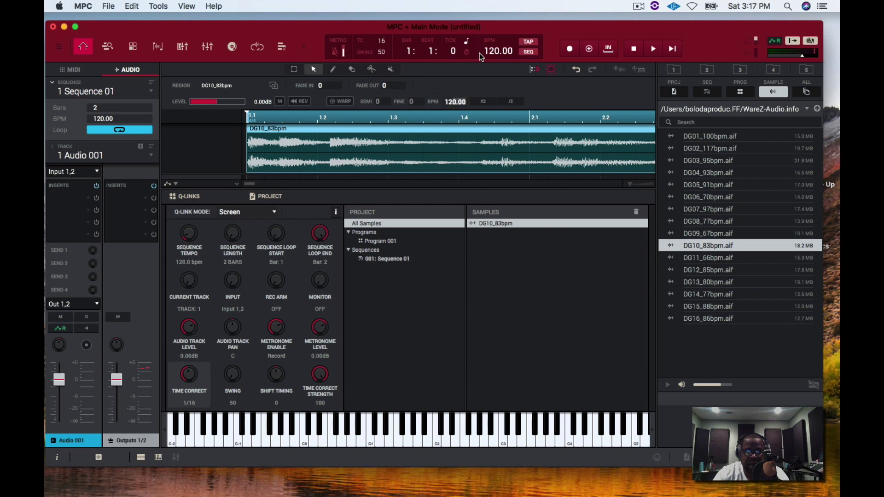
left_click_drag(495, 50, 495, 83)
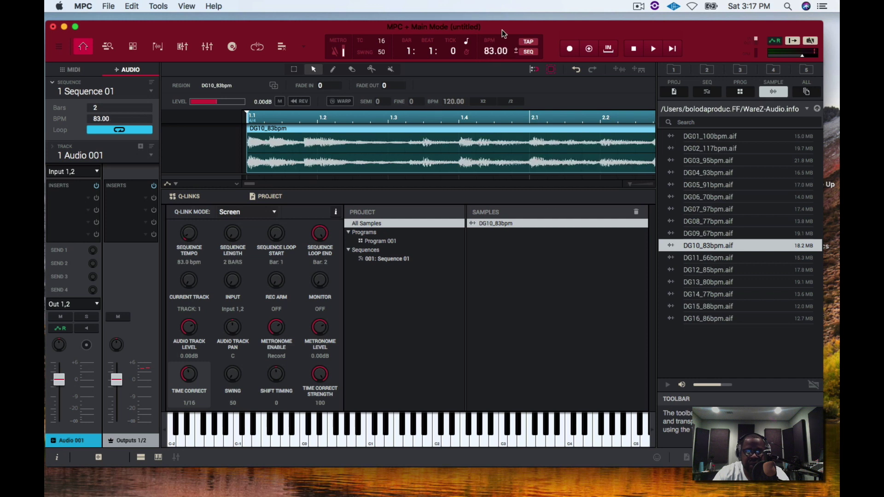
key("space")
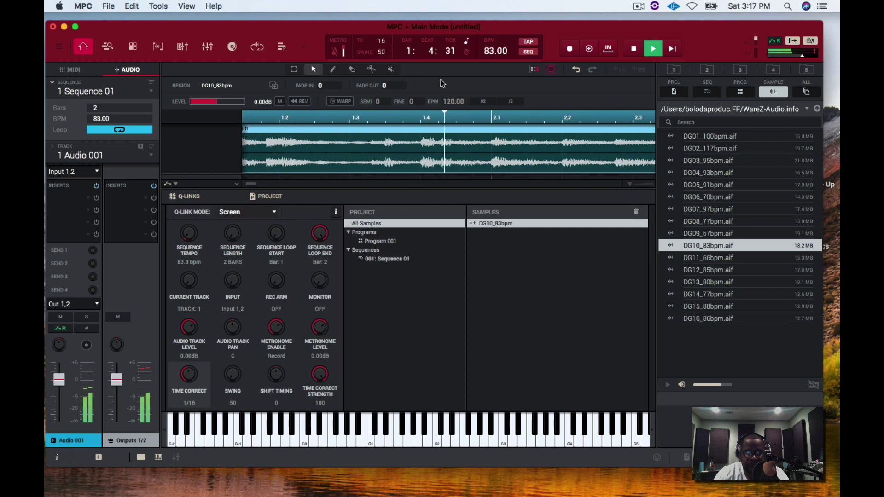
key("space")
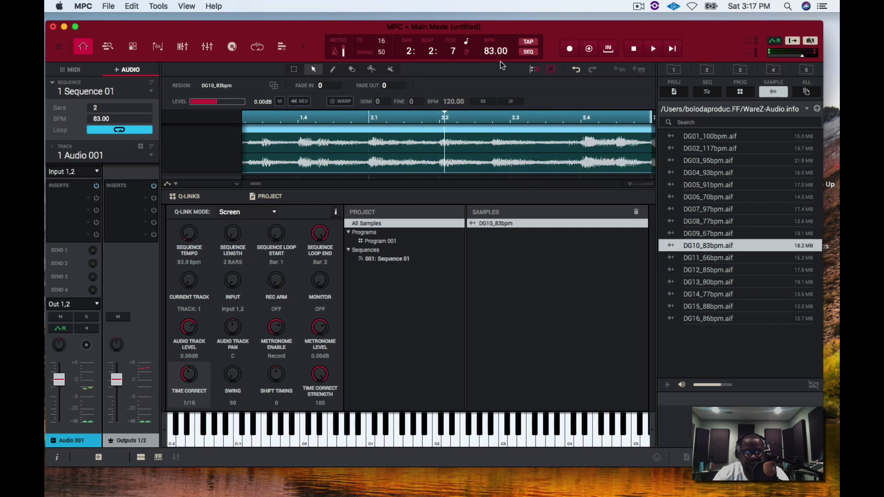
Enable Warp on the DG10_83bpm region, set its original tempo to 83 BPM and play it back.
left_click(338, 101)
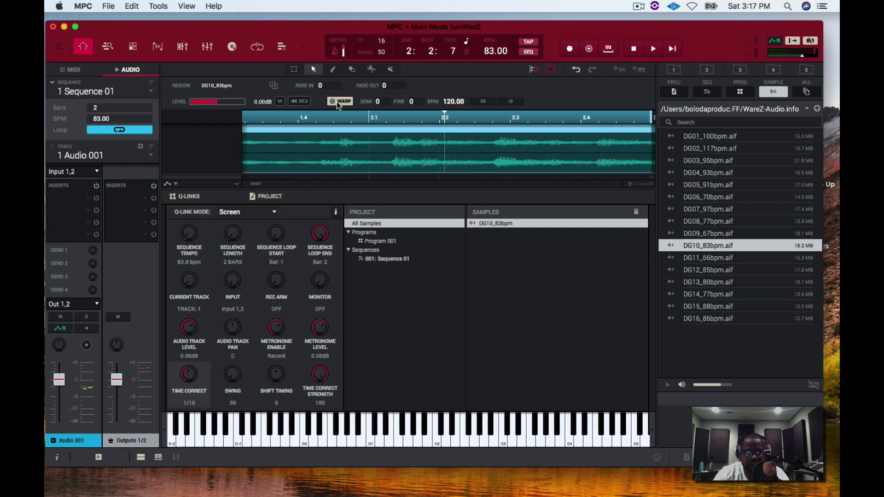
left_click_drag(453, 101, 454, 168)
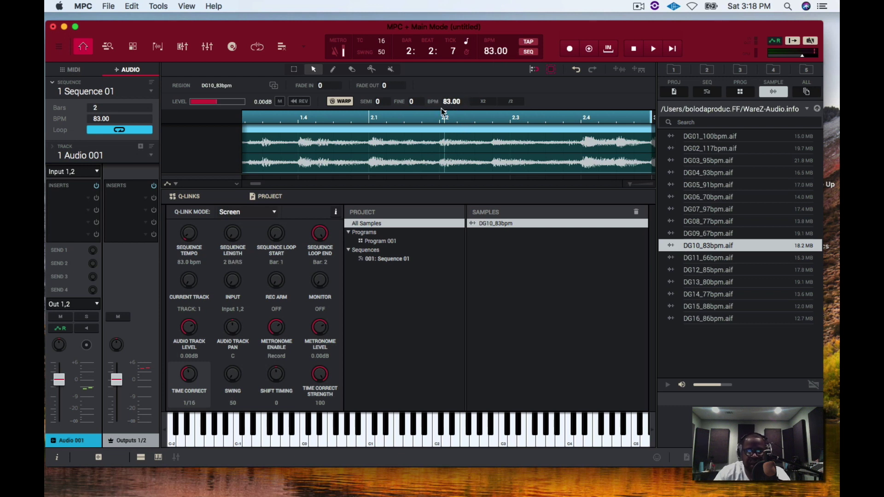
key("space")
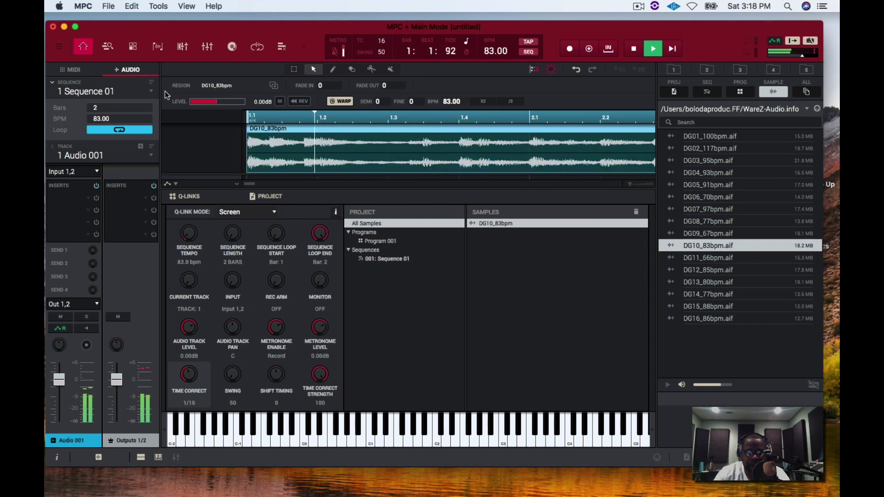
Set the sequence length to 4 bars and audition the region at -4 and 5 semitones, resetting its pitch to 0.
key("space")
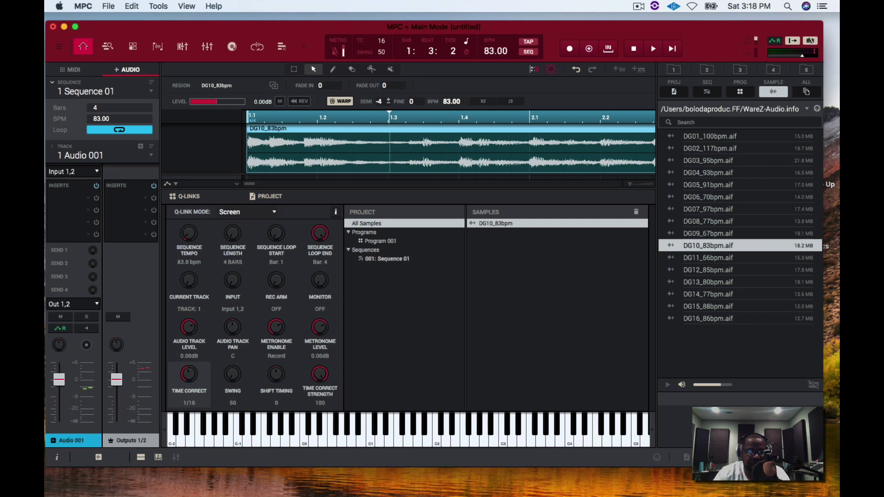
key("space")
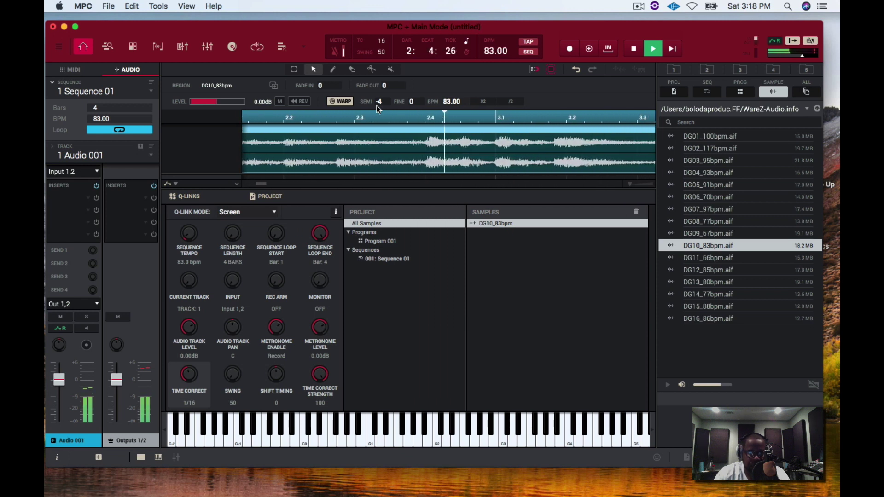
left_click_drag(377, 106, 376, 93)
key("space")
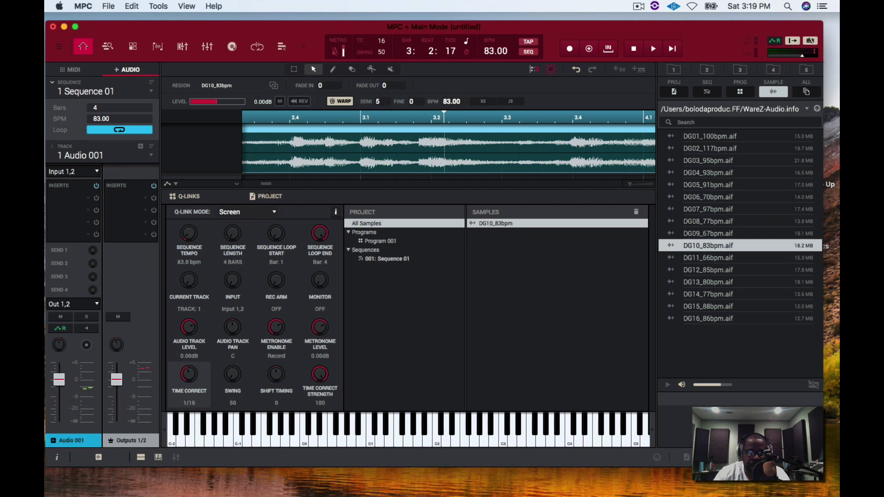
key("space")
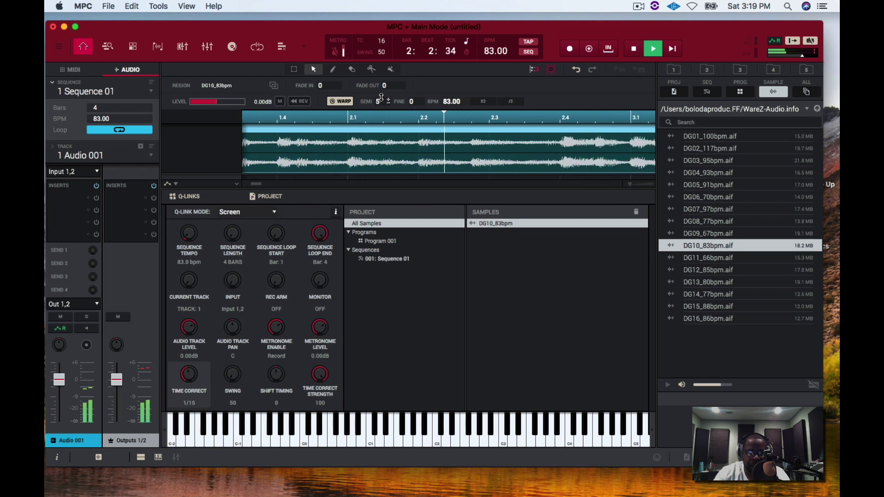
key("space")
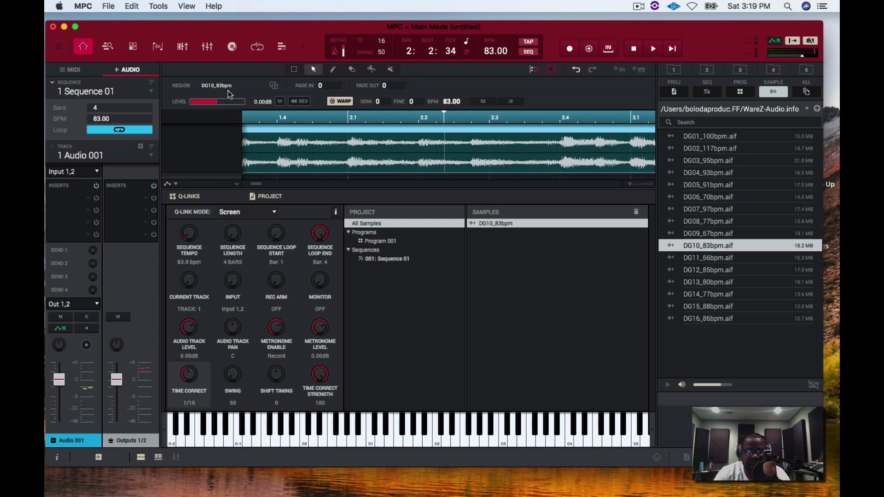
Load the Bolo-Trap Burner Kit.xpm drum program from the Documents/MPC folder onto MIDI track 1.
left_click(74, 69)
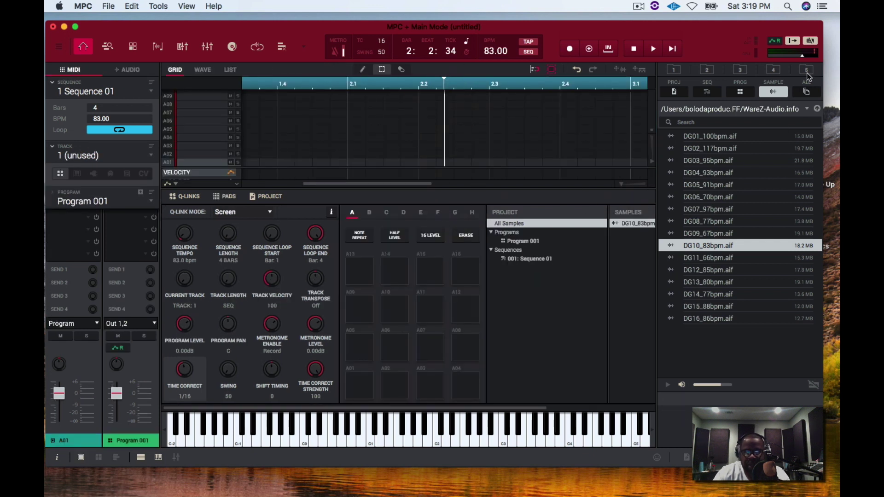
left_click(740, 92)
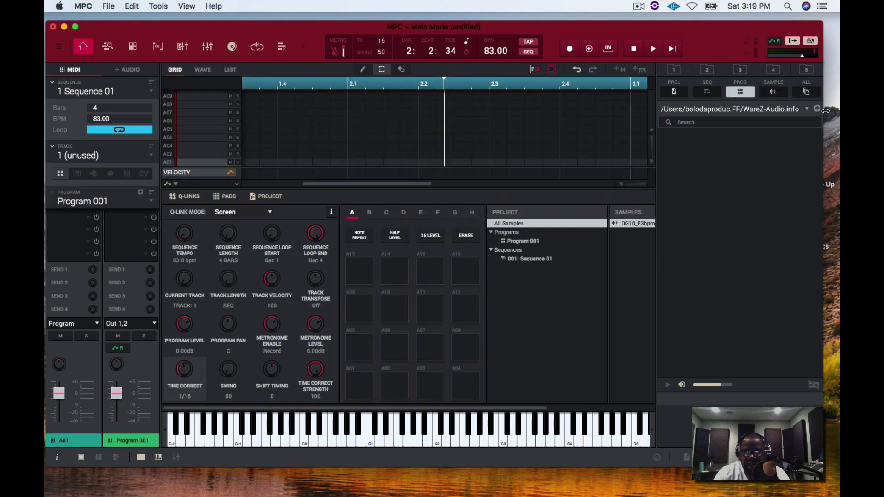
left_click(805, 112)
left_click(706, 145)
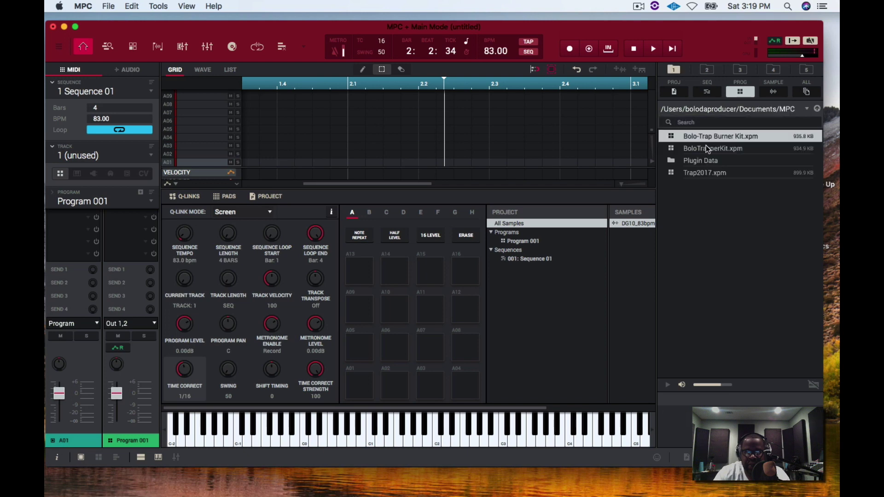
double_click(716, 138)
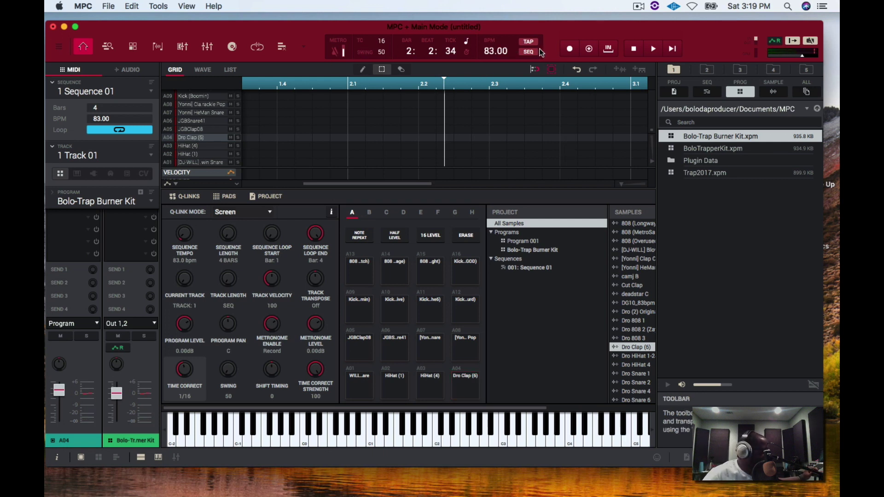
Record the Dro Clap (6) pad on beats 2 and 4 of MIDI track 1.
key("space")
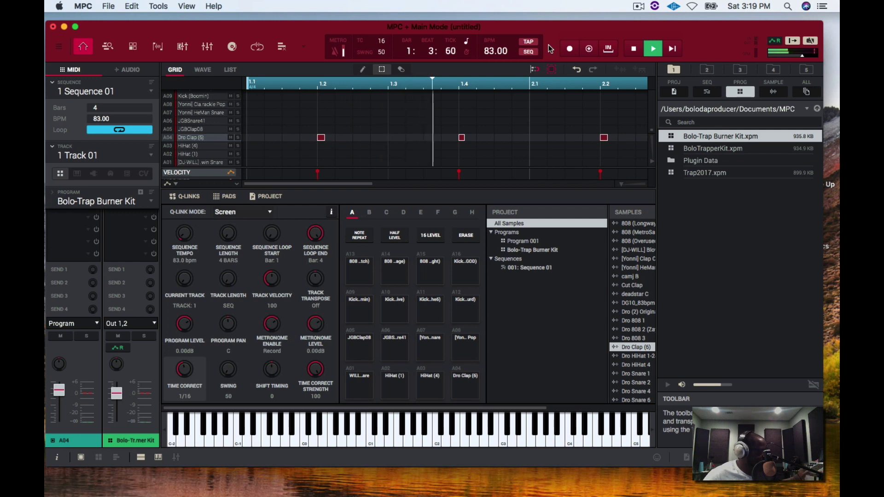
key("space")
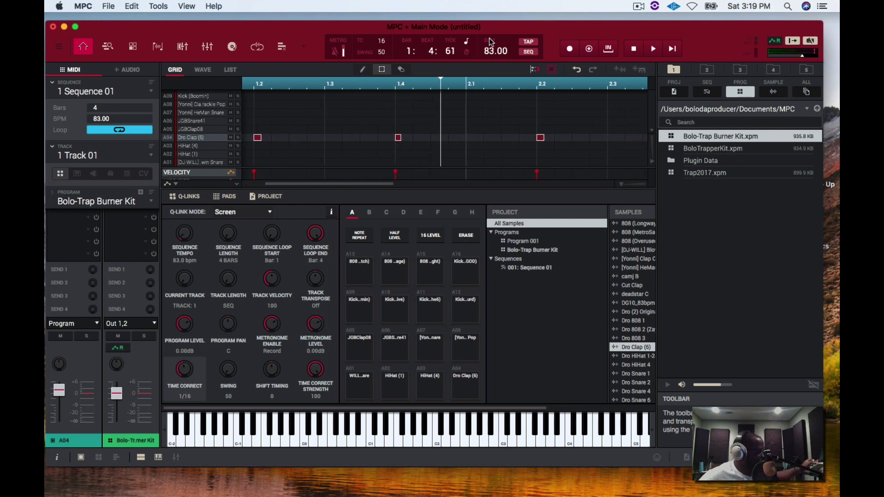
Switch to MIDI track 2 with pad bank C and lower the level of the SPV3_KICK2 pad.
key("Up")
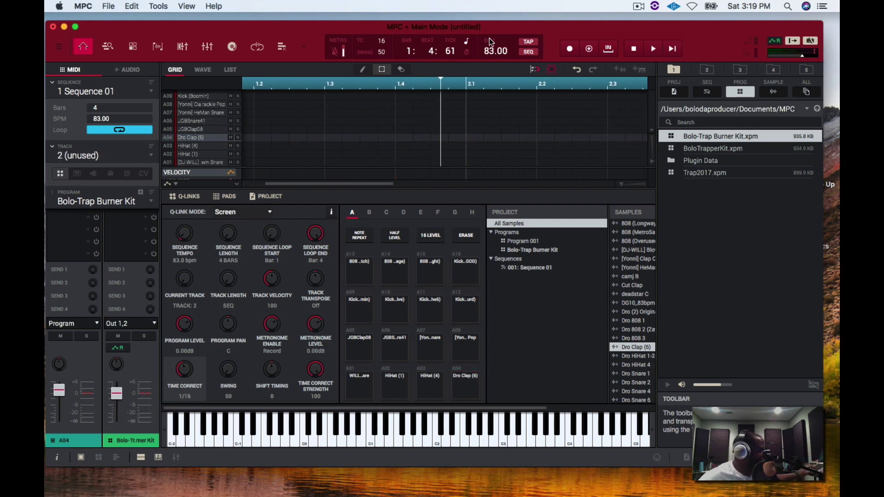
key("c")
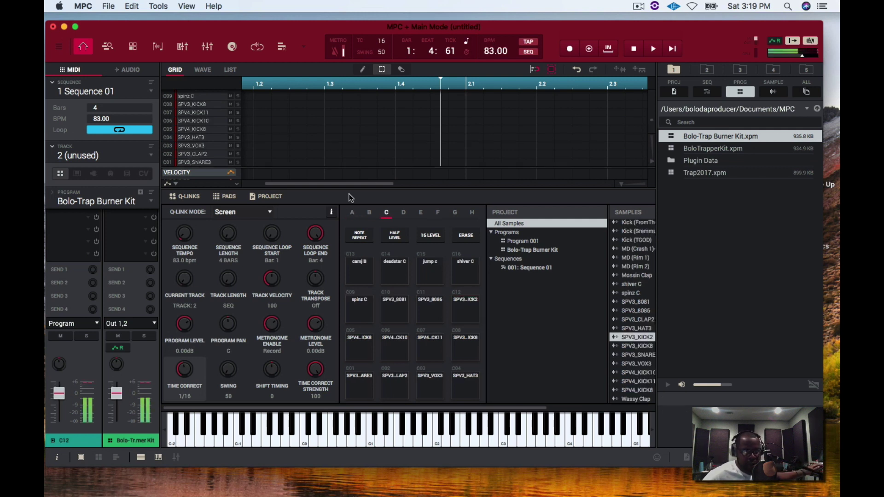
mouse_move(117, 395)
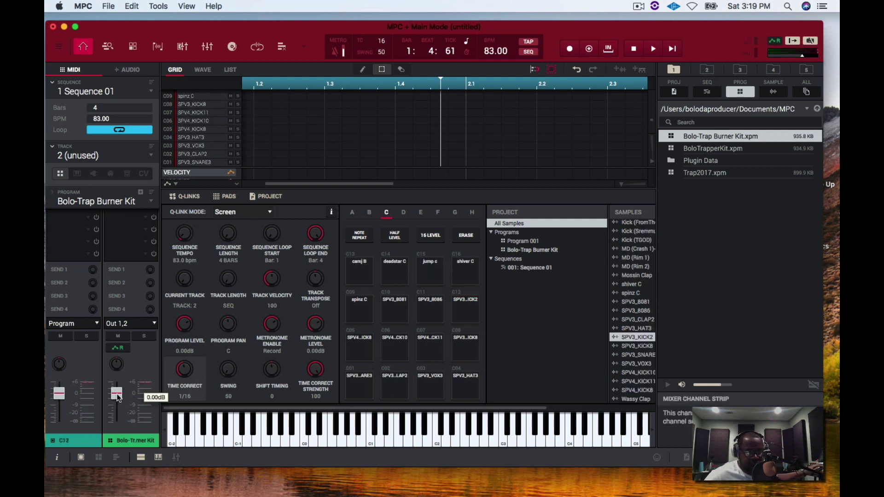
left_click_drag(60, 394, 59, 407)
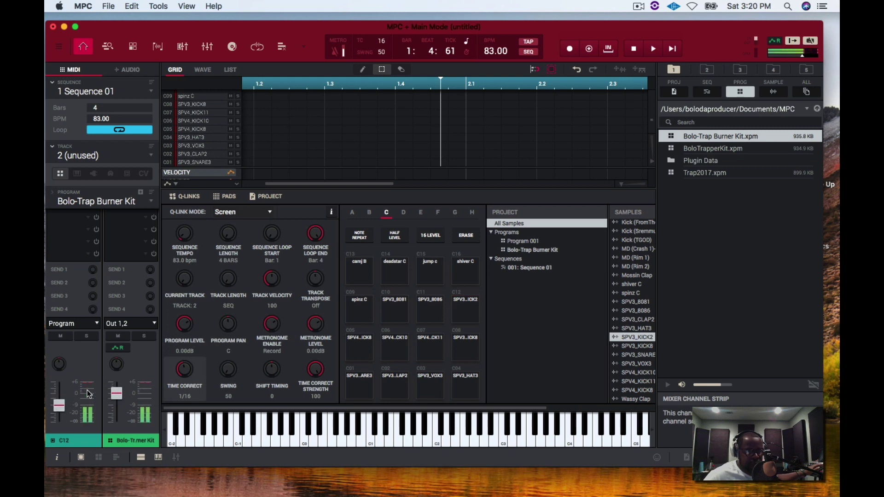
Record a kick pattern with the SPV3_KICK2 pad across the sequence on MIDI track 2.
left_click(626, 54)
left_click(626, 53)
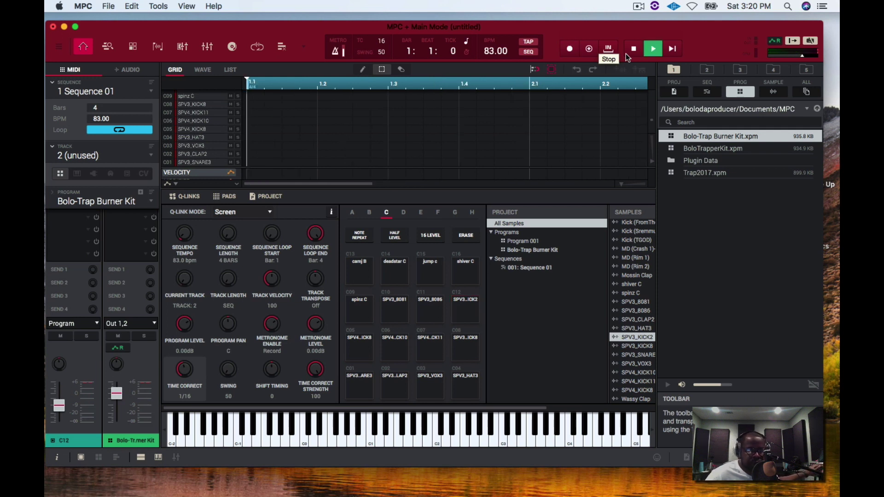
key("r")
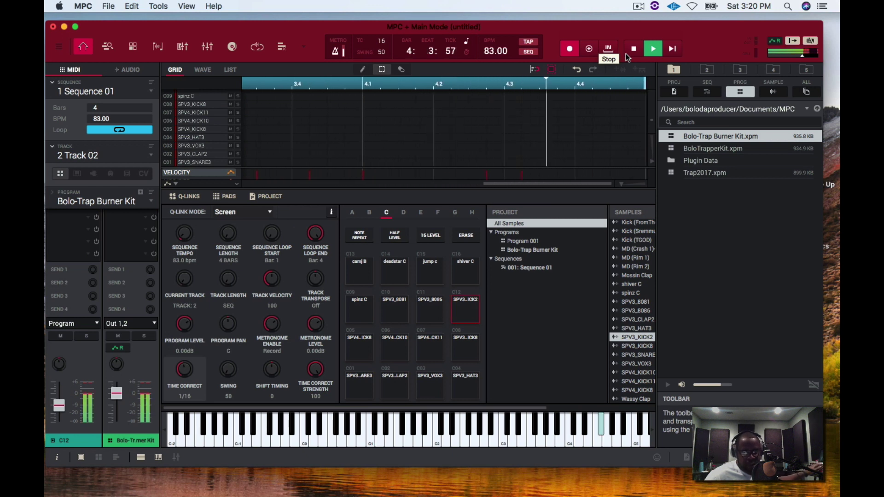
left_click(589, 48)
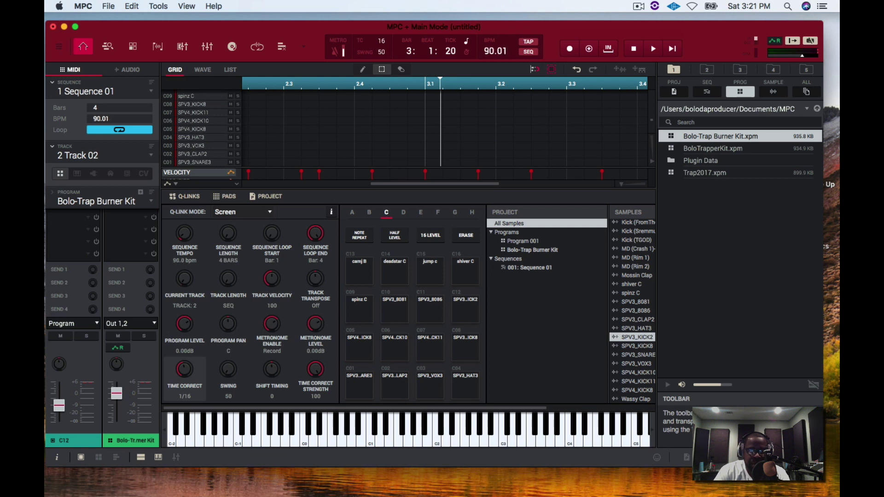
Audition the sequence at a tempo of 90 BPM and raise the tempo to 100 BPM.
key("space")
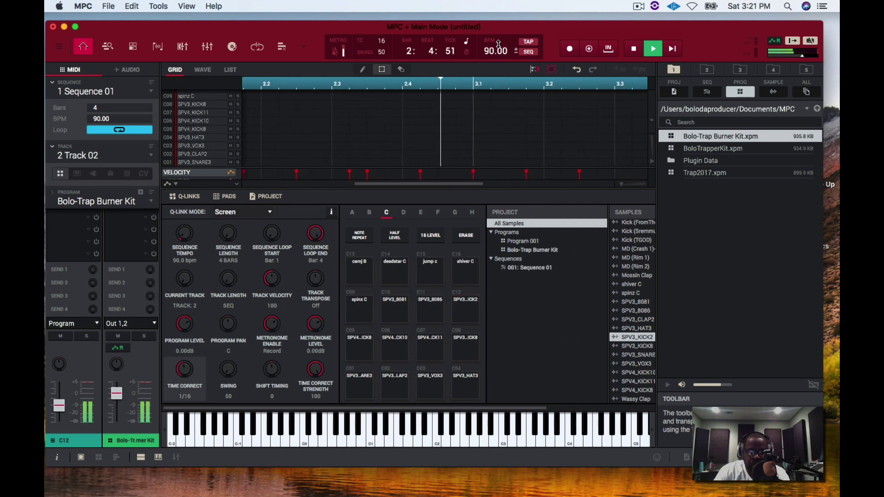
key("space")
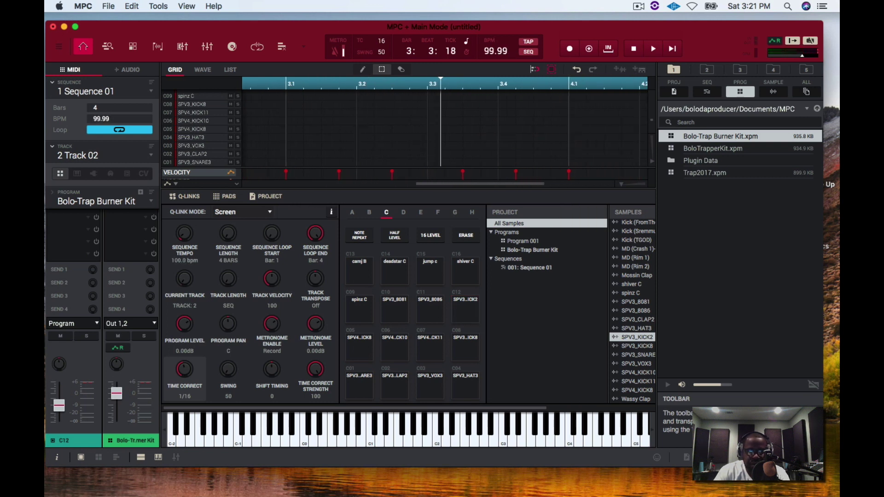
key("space")
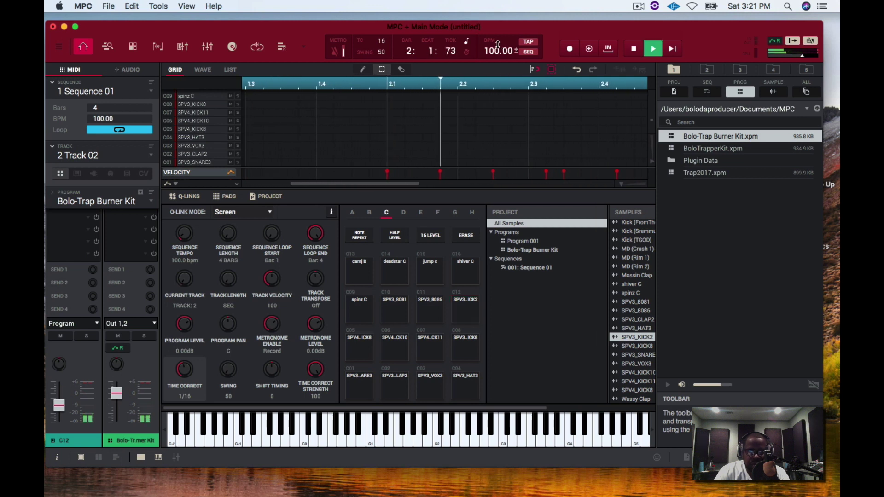
key("space")
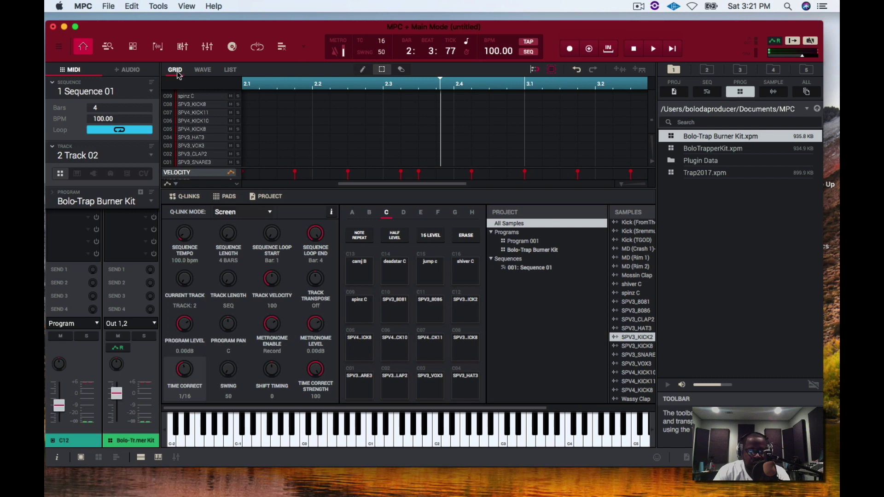
Select the DG10_83bpm audio region, audition it at 4 semitones and set its transposition to -5 semitones.
left_click(130, 71)
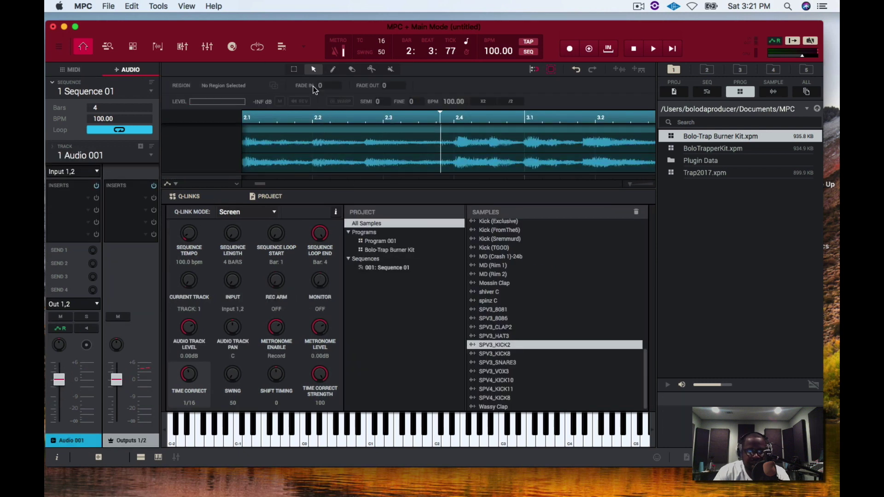
left_click(318, 139)
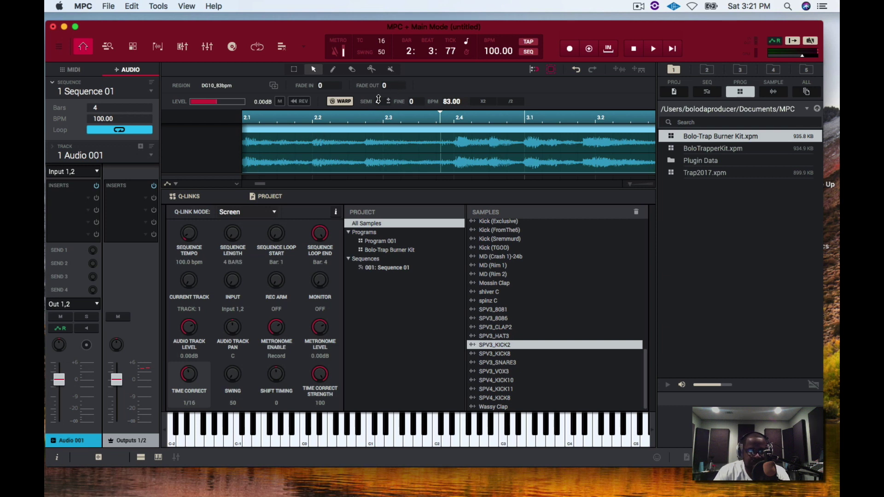
key("space")
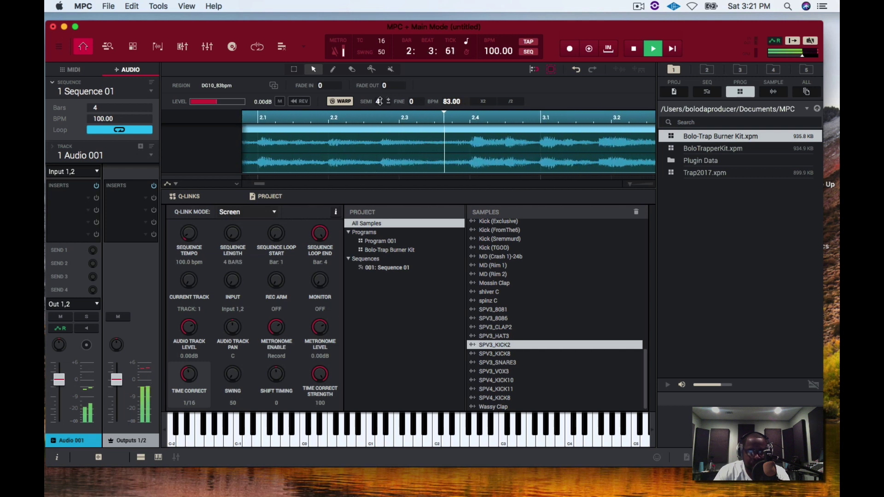
key("space")
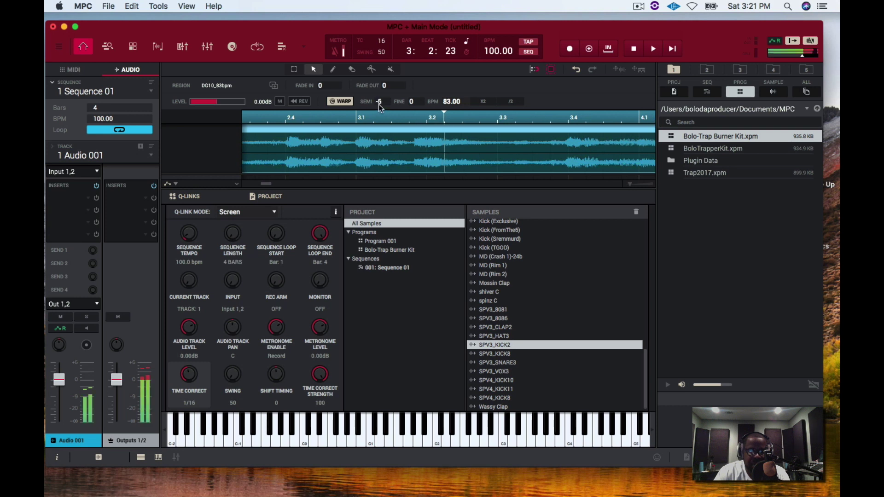
key("space")
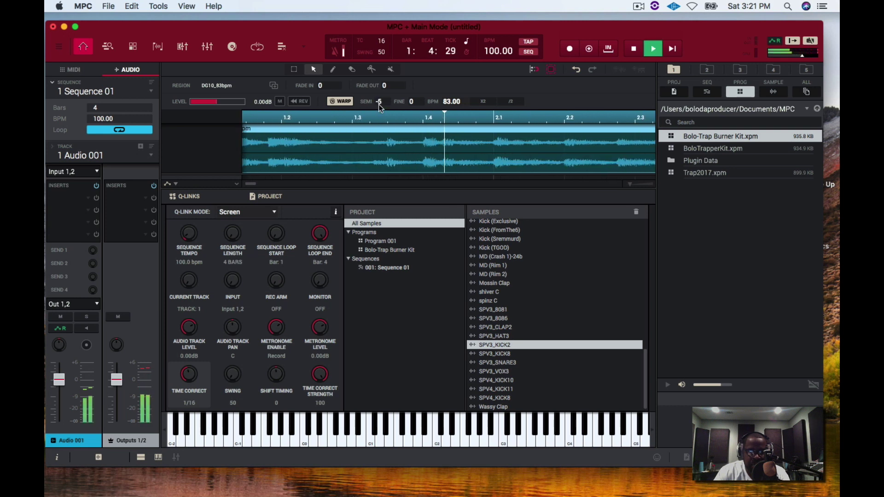
key("space")
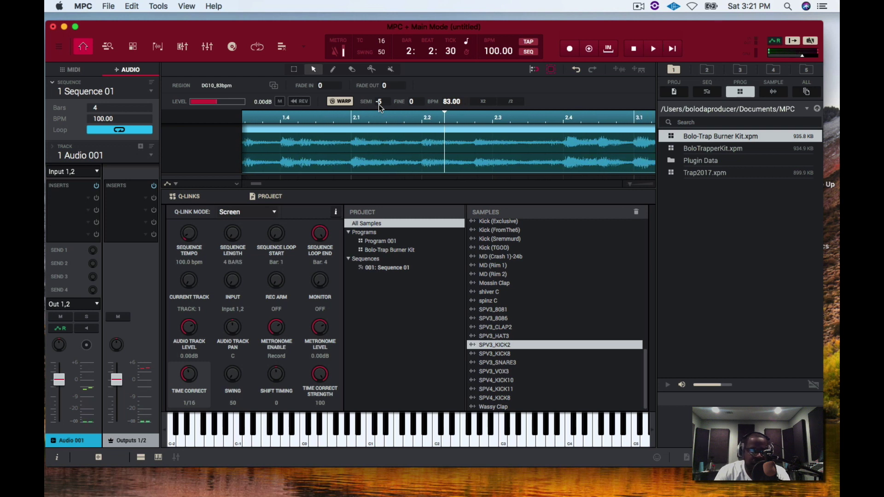